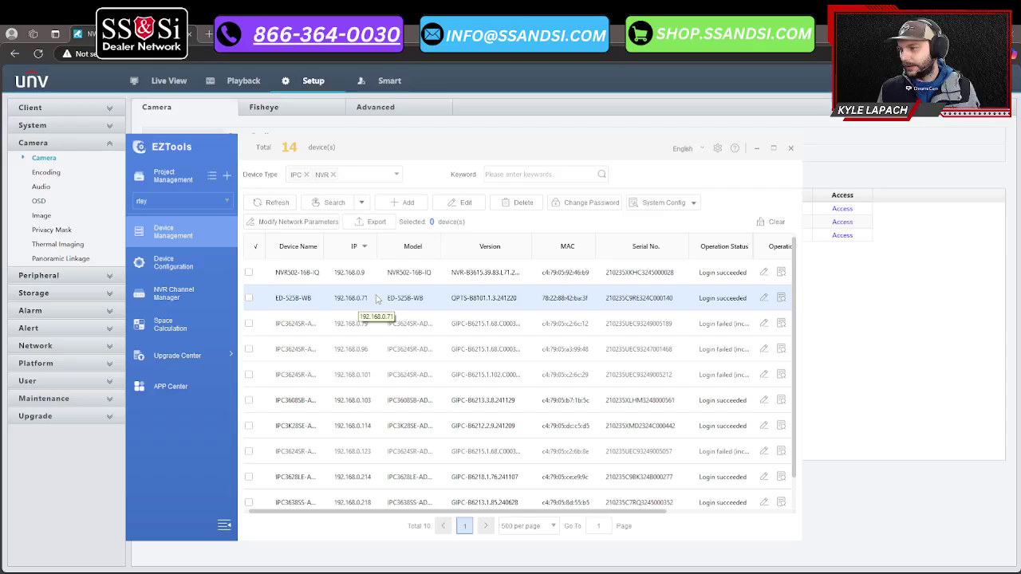
# Minimize EZTools and start adding a camera from the NVR camera list
pyautogui.click(756, 148)
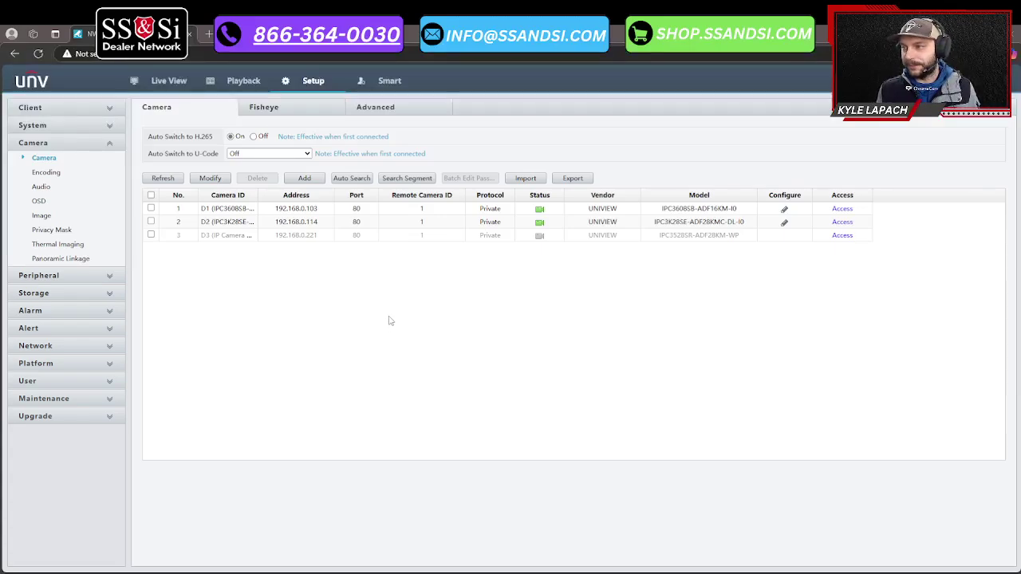
pyautogui.click(306, 179)
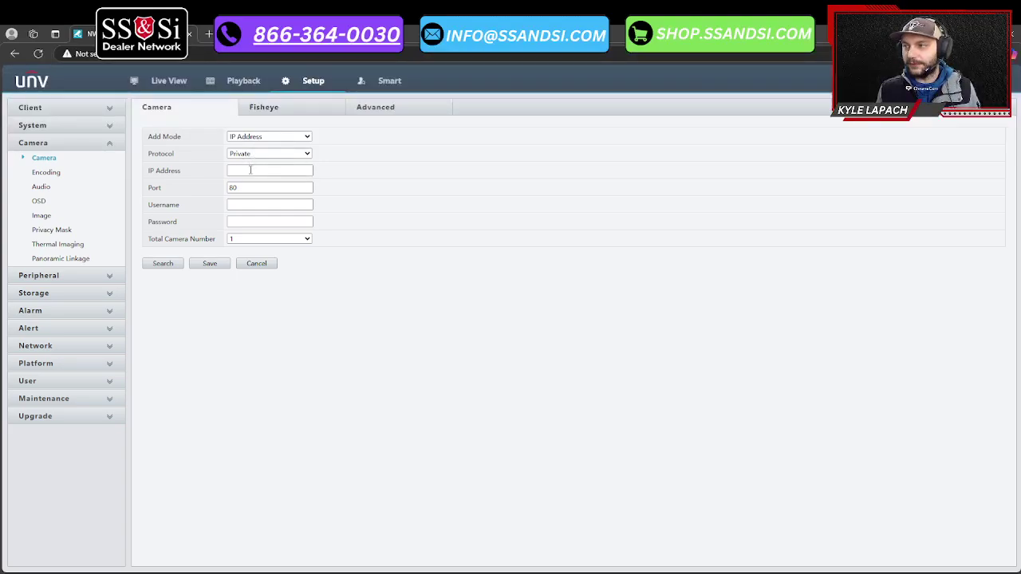
# Enter the doorbell's IP address as 192.168.0.71
pyautogui.click(251, 172)
pyautogui.write('192.168.0.101')
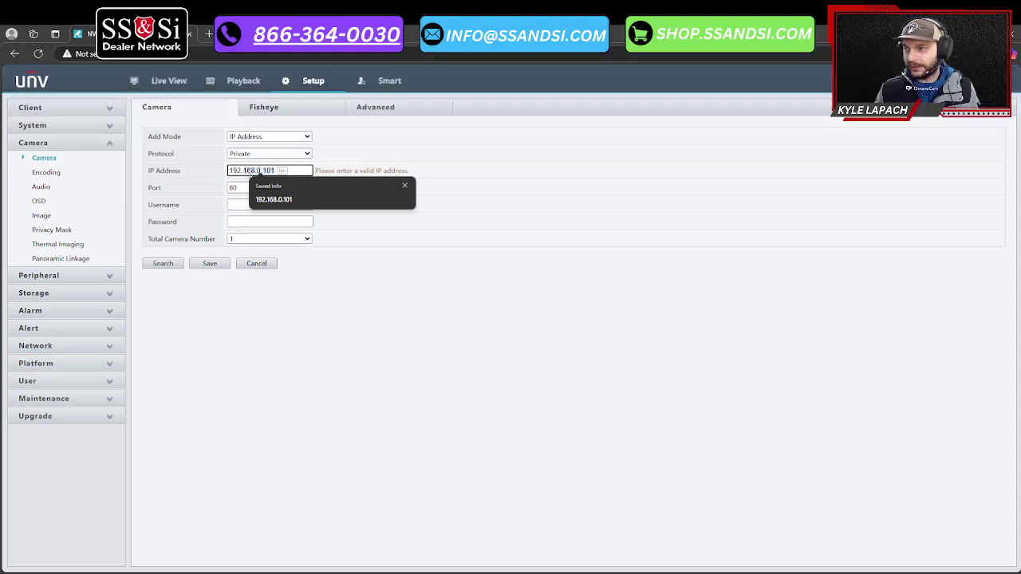
pyautogui.press('BackSpace')
pyautogui.press('BackSpace')
pyautogui.press('BackSpace')
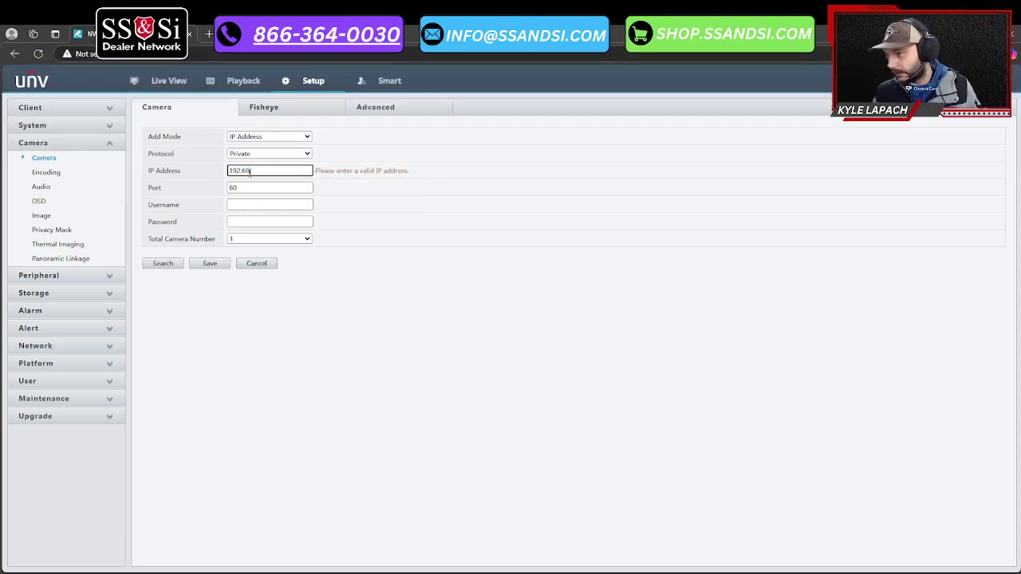
pyautogui.press('BackSpace')
pyautogui.press('BackSpace')
pyautogui.write('168.0.101')
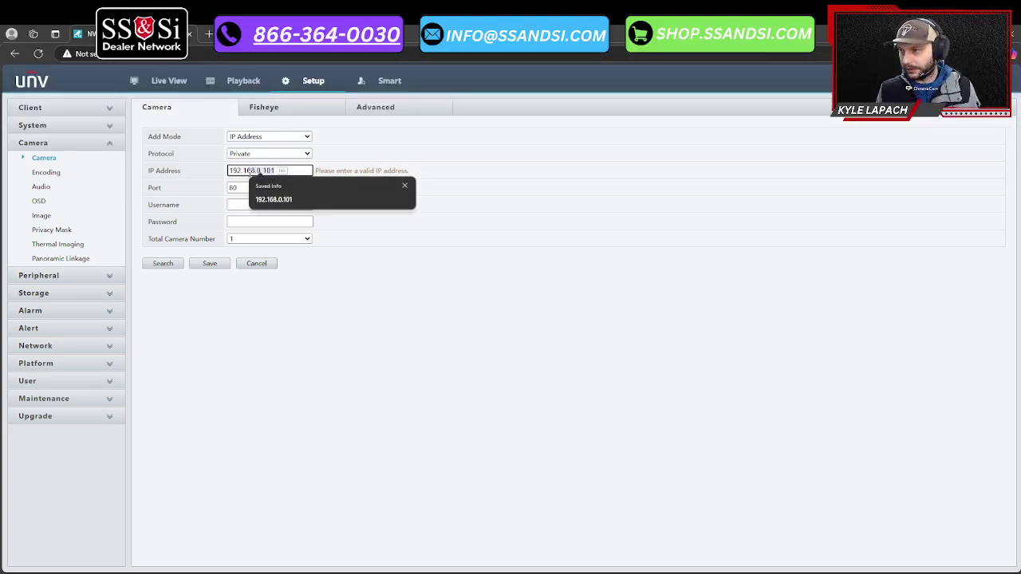
pyautogui.press('BackSpace')
pyautogui.press('BackSpace')
pyautogui.press('BackSpace')
pyautogui.write('71')
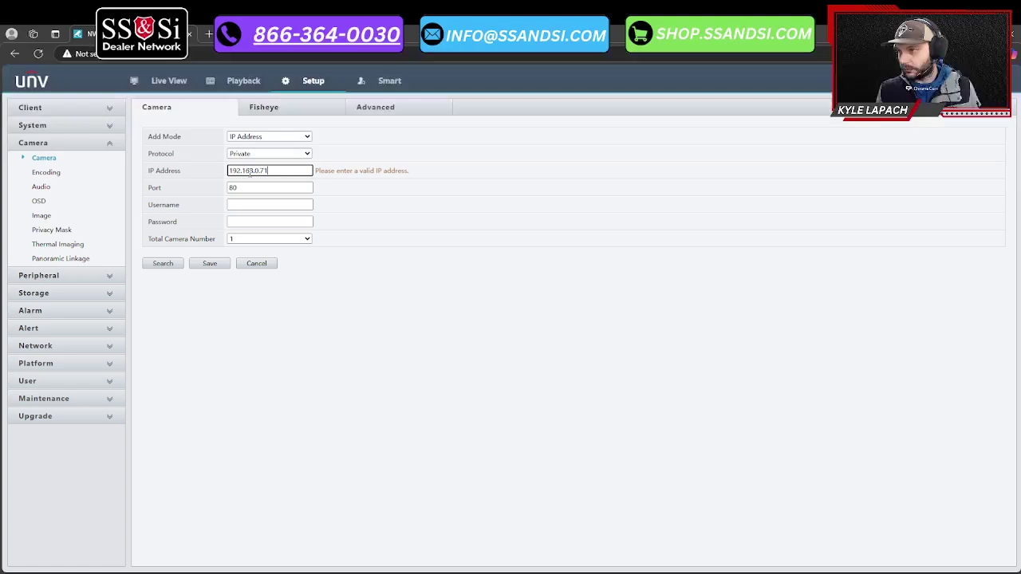
pyautogui.click(239, 206)
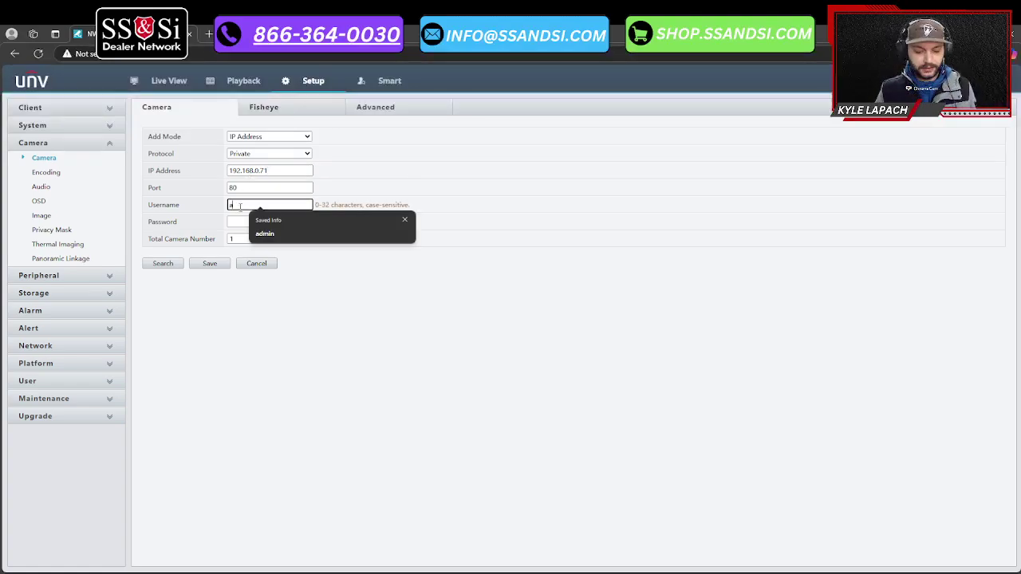
pyautogui.write('admin')
pyautogui.press('Tab')
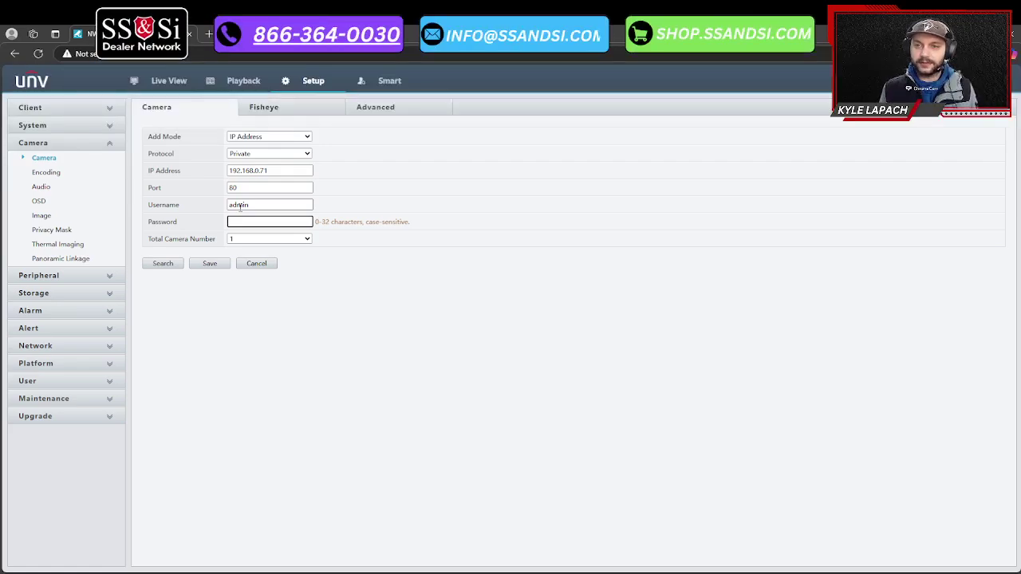
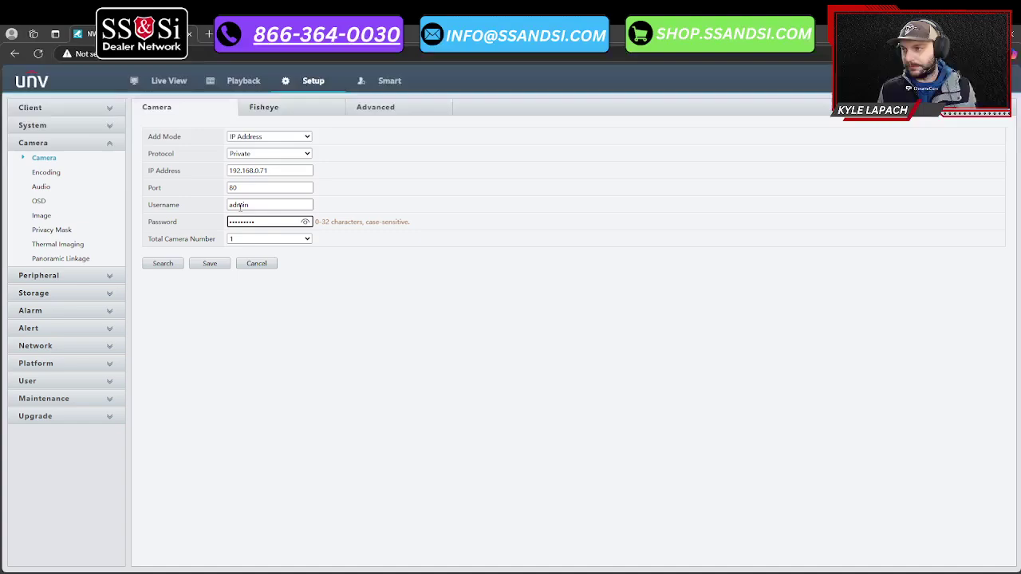
pyautogui.click(270, 240)
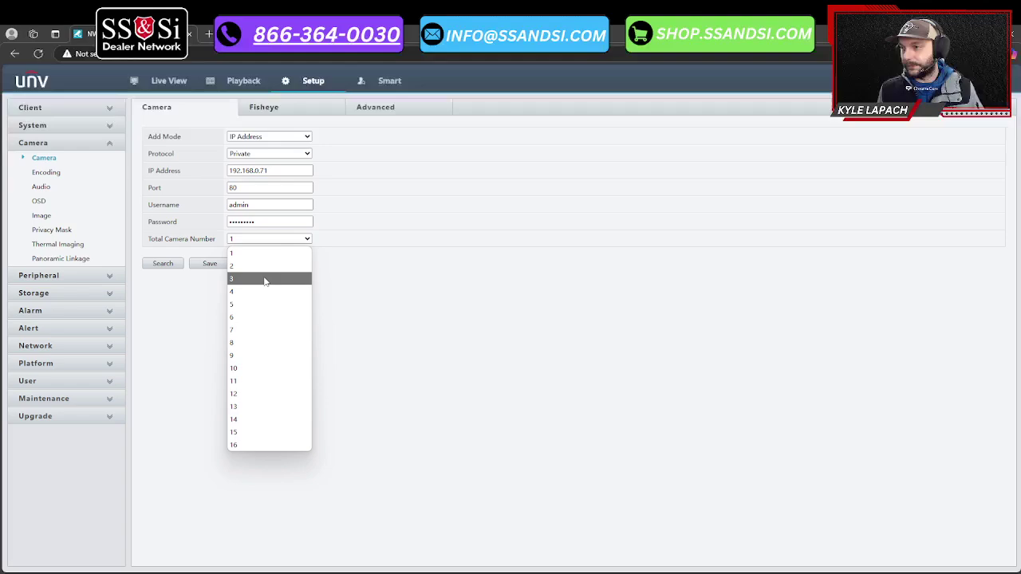
pyautogui.click(267, 266)
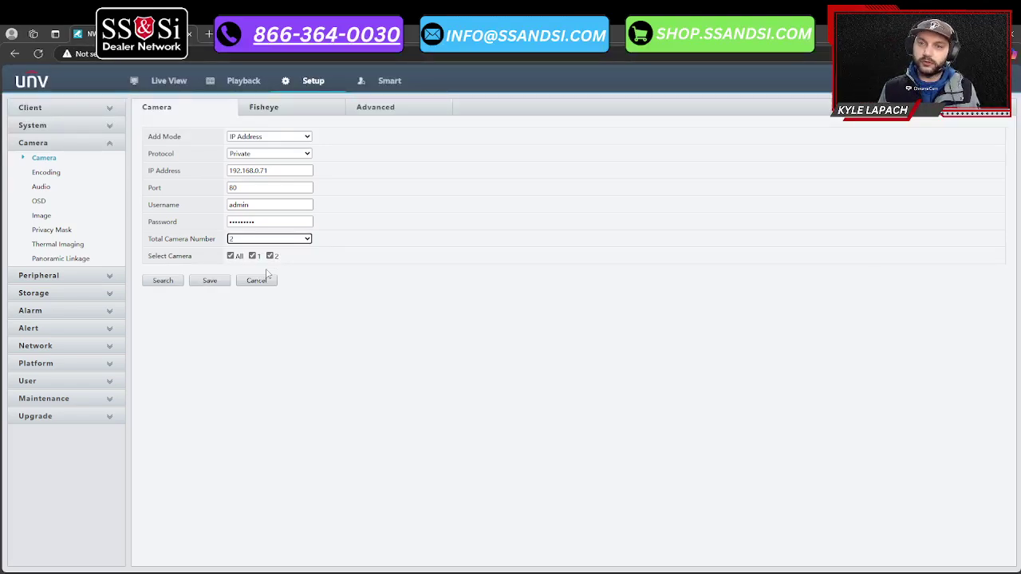
pyautogui.click(222, 287)
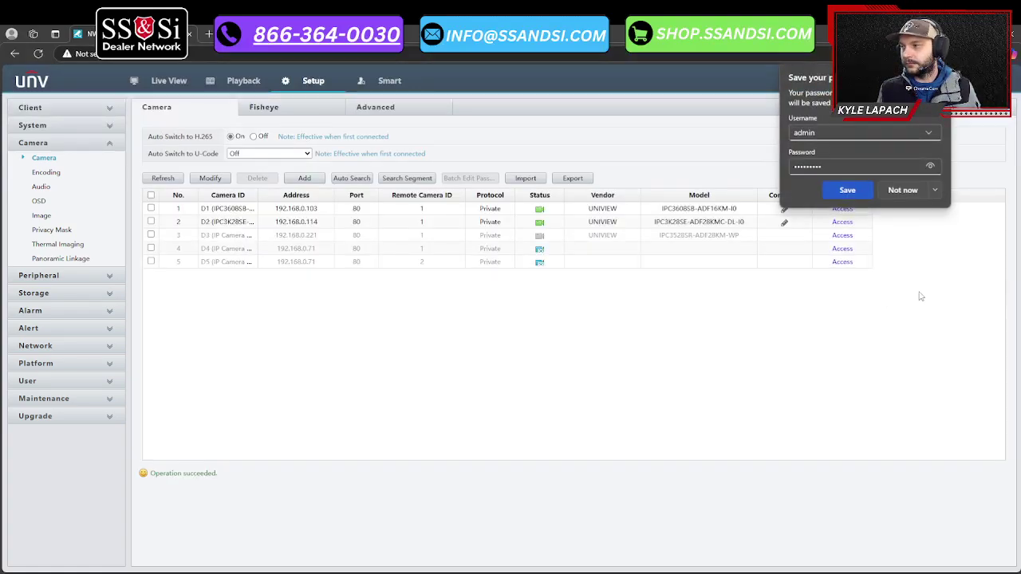
# Dismiss the browser password prompt and refresh the camera list until D4 and D5 report online
pyautogui.click(902, 190)
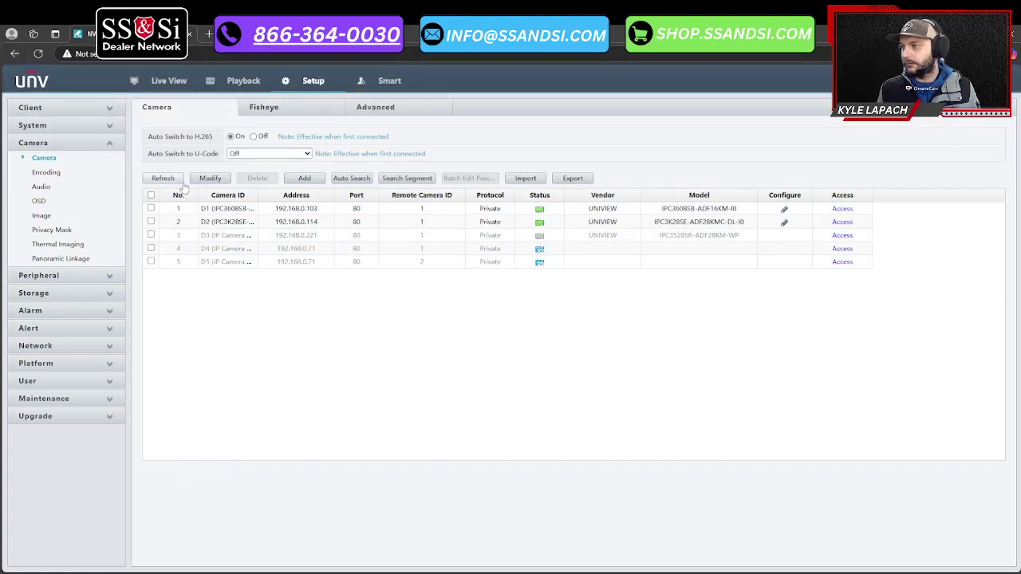
pyautogui.click(171, 181)
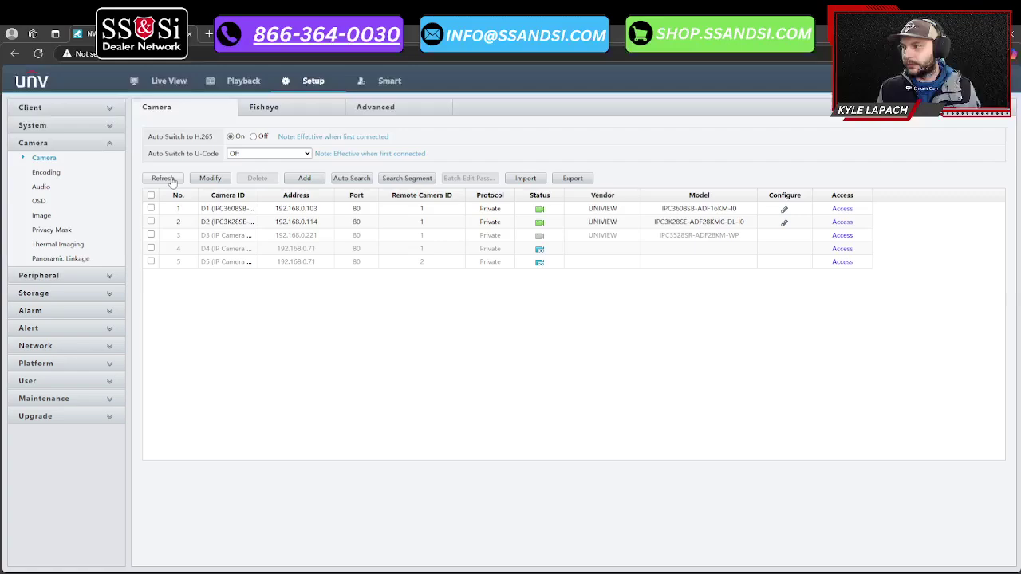
pyautogui.click(171, 182)
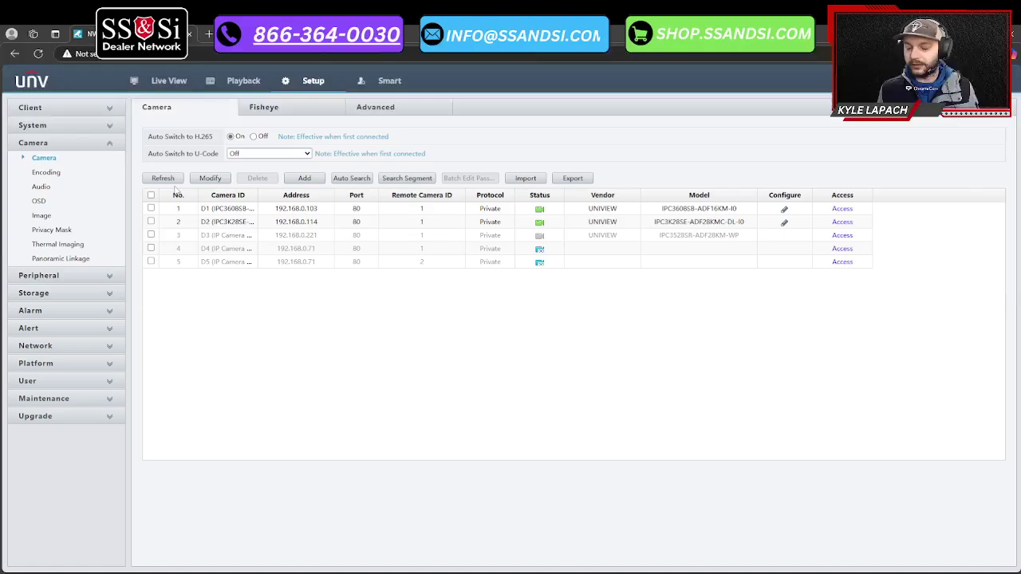
pyautogui.click(171, 182)
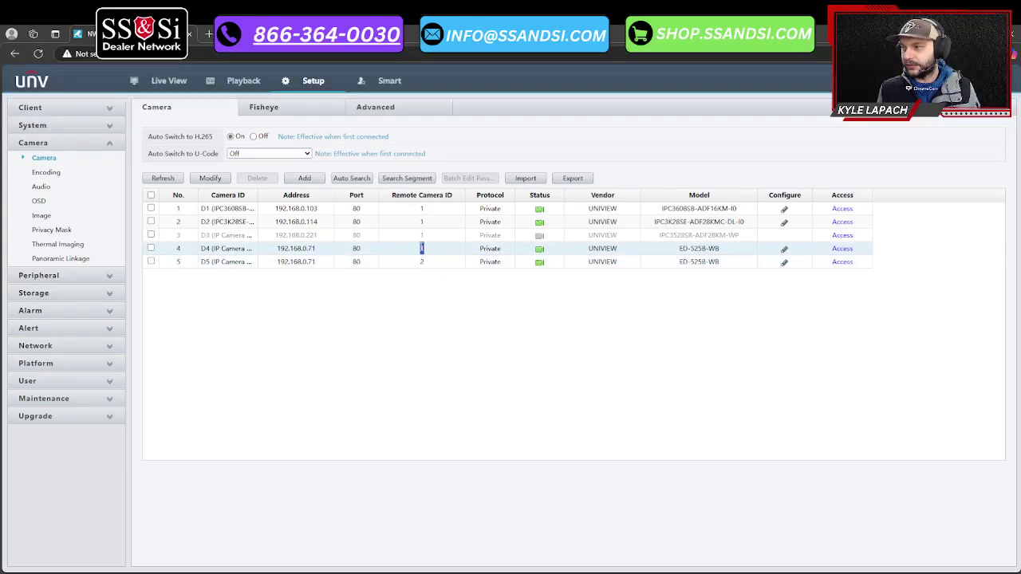
pyautogui.doubleClick(422, 248)
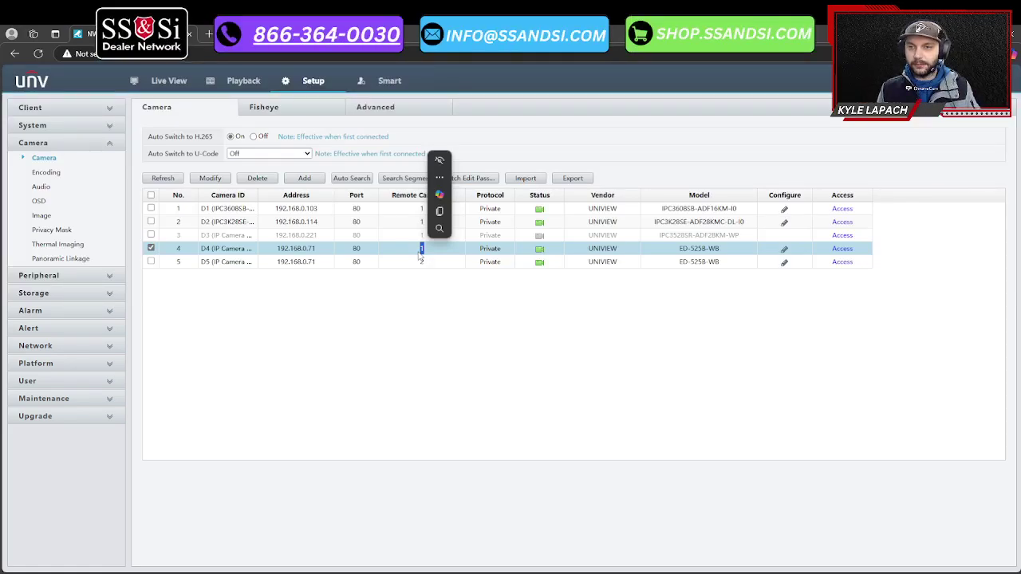
pyautogui.click(400, 279)
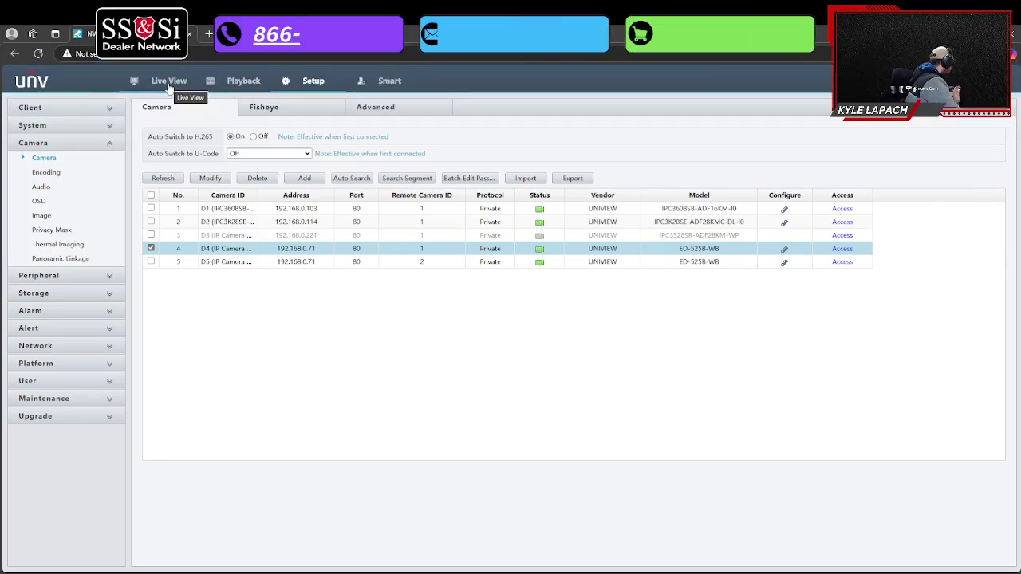
# In Live View, play D4 in the first pane and D5 in the second
pyautogui.click(168, 86)
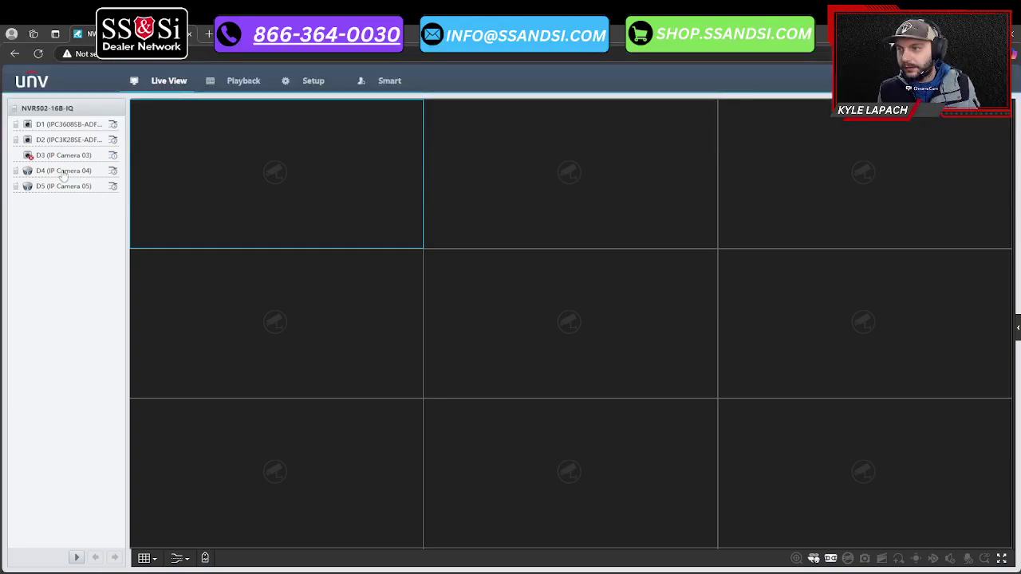
pyautogui.moveTo(65, 173); pyautogui.dragTo(367, 186)
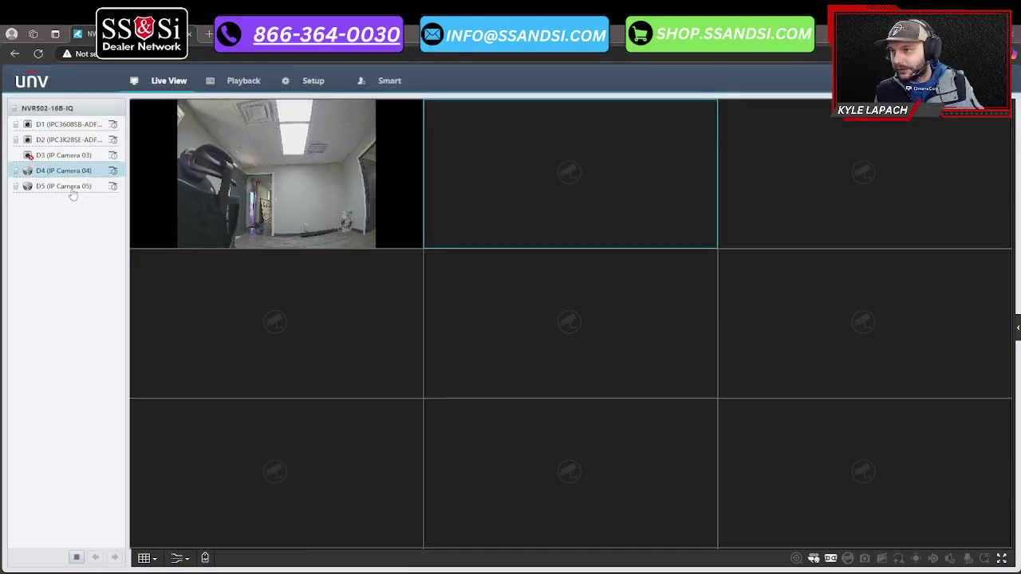
pyautogui.click(70, 186)
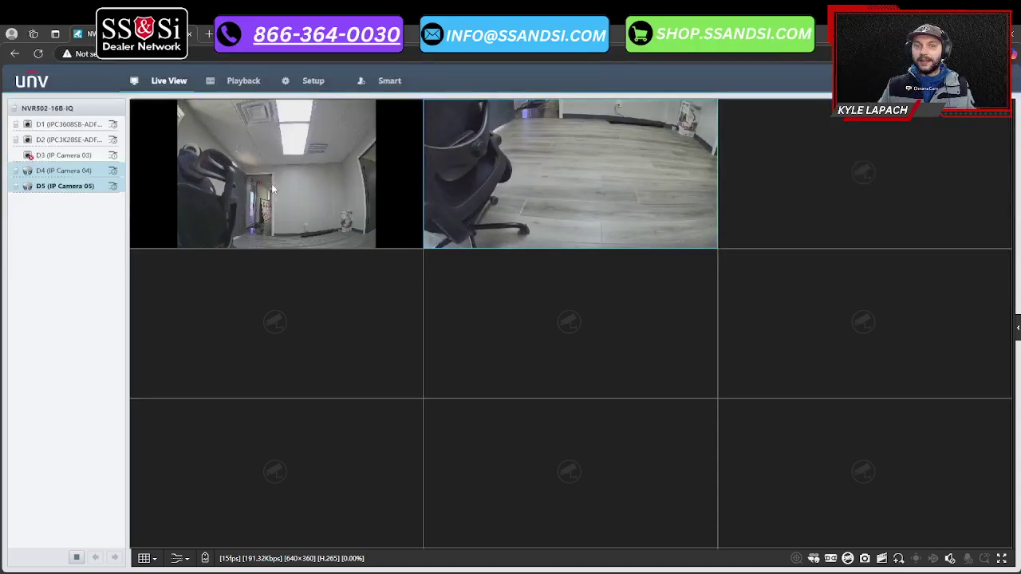
# Set Audio Storage on for IP Camera 04 (D4) in Recording Schedule and save
pyautogui.click(306, 86)
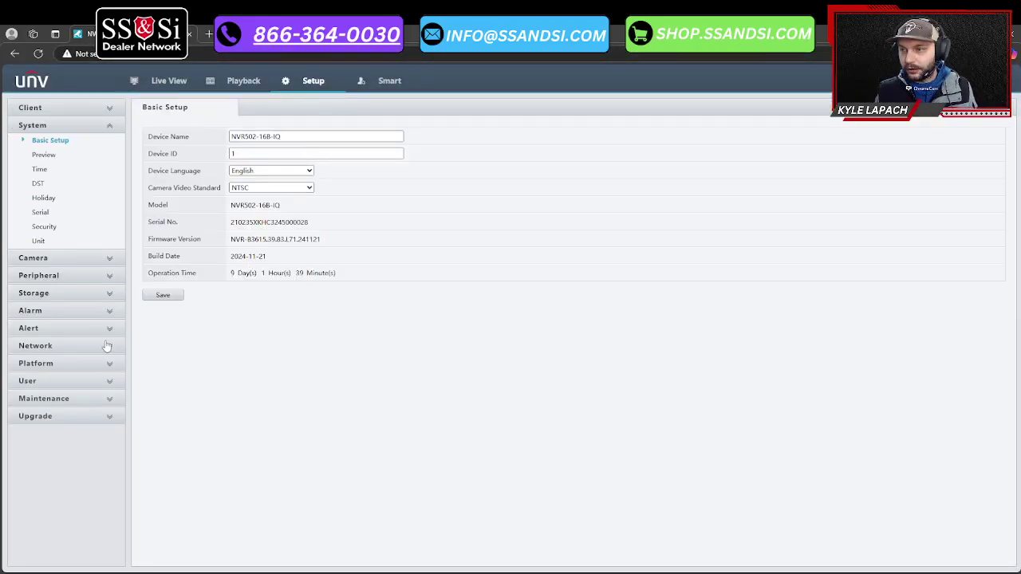
pyautogui.click(59, 299)
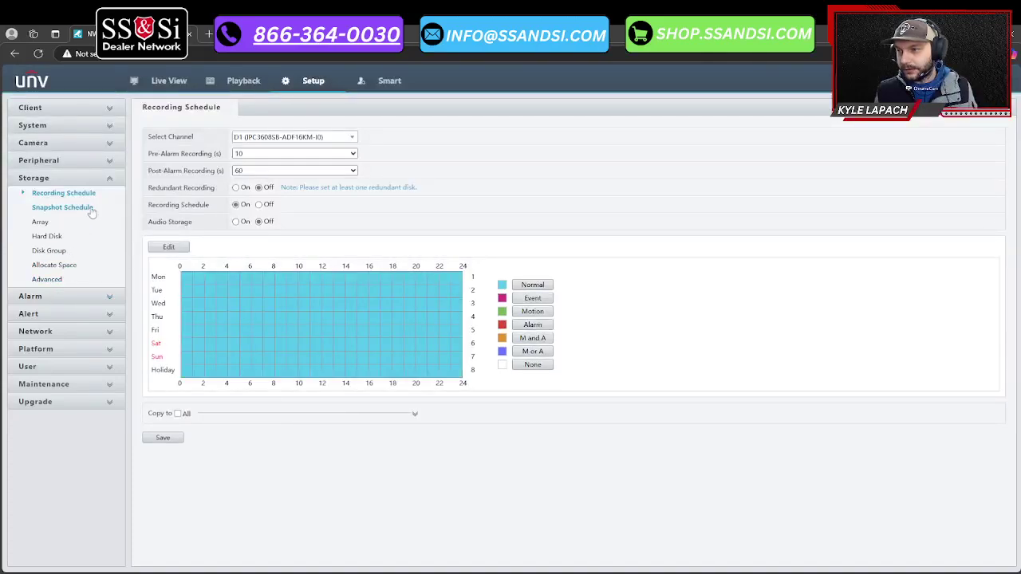
pyautogui.click(296, 141)
pyautogui.click(290, 202)
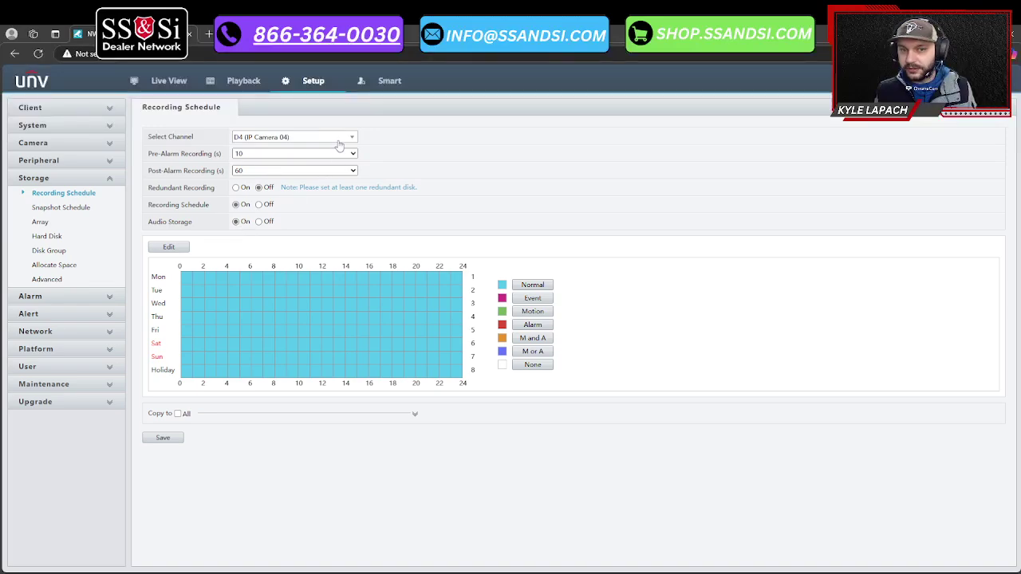
pyautogui.click(163, 438)
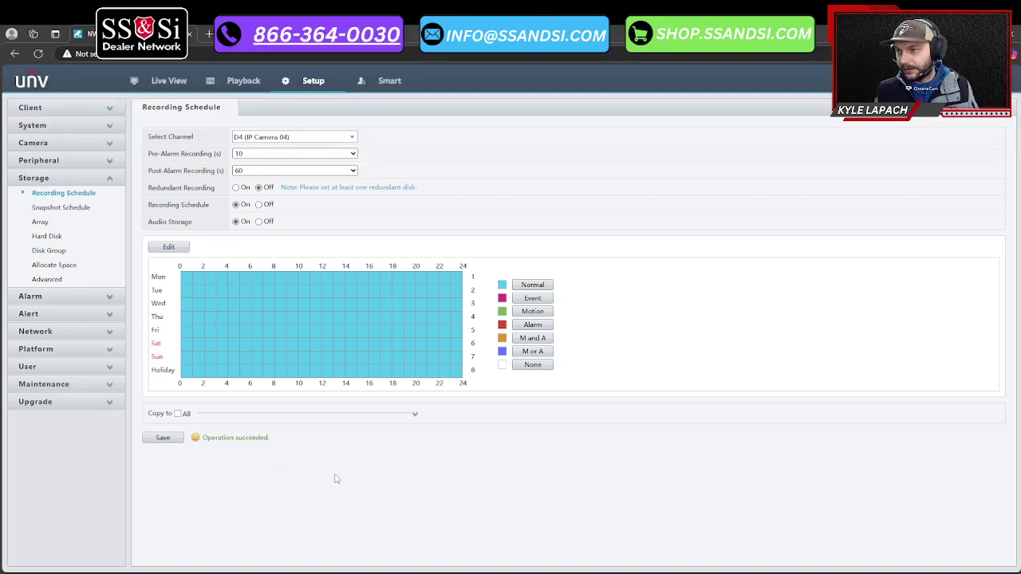
# Check Smart VCA configuration for channel D5, dismissing the plate detection tip
pyautogui.click(397, 84)
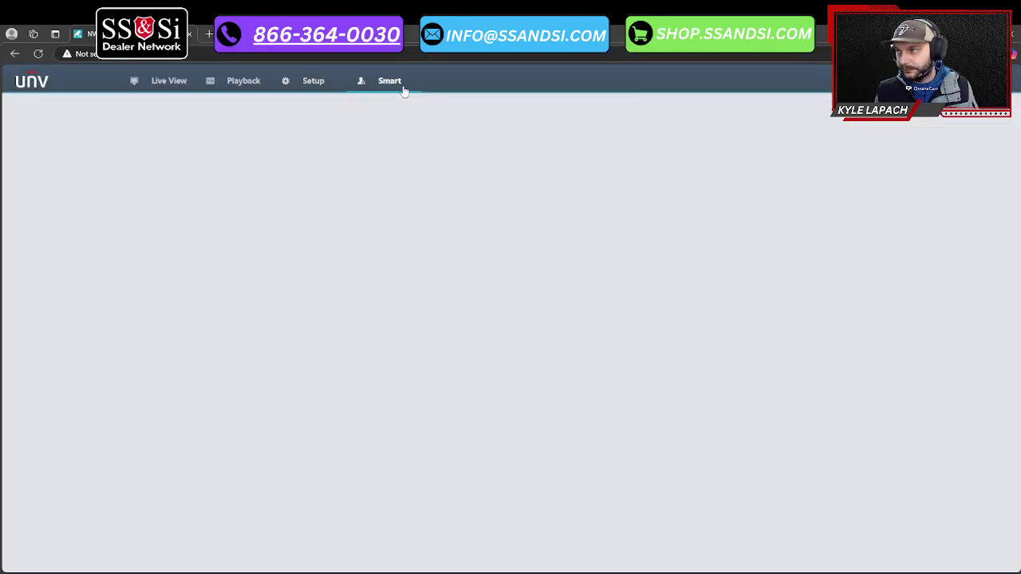
pyautogui.click(160, 164)
pyautogui.click(136, 223)
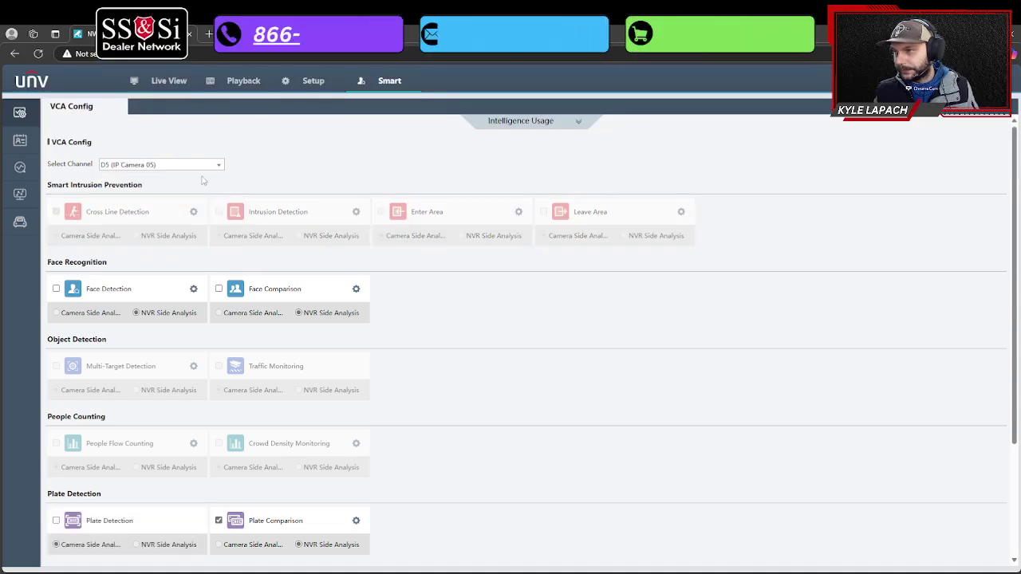
pyautogui.click(550, 284)
# Go to Setup's motion detection page and pick channel D4
pyautogui.click(313, 81)
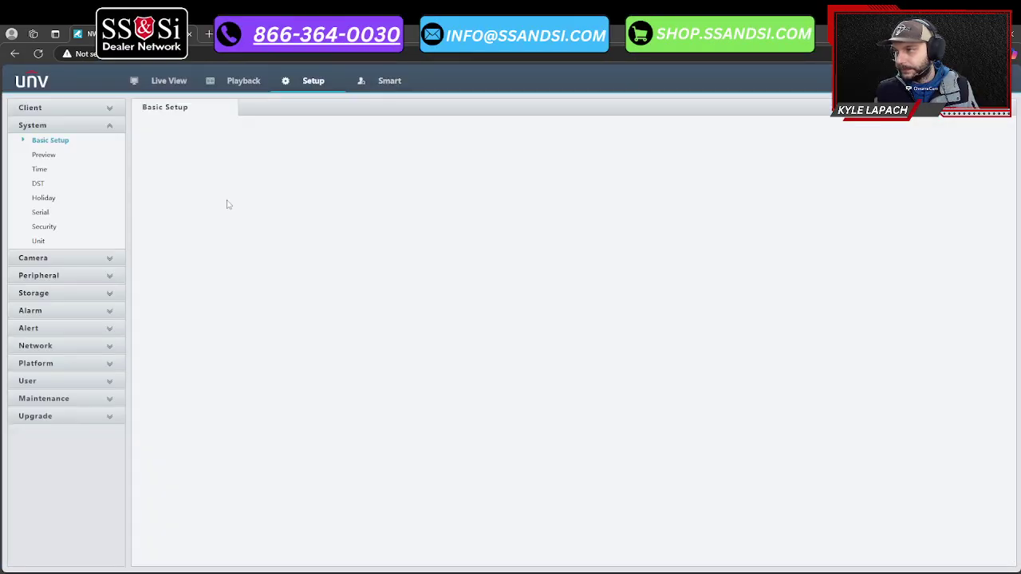
pyautogui.click(45, 263)
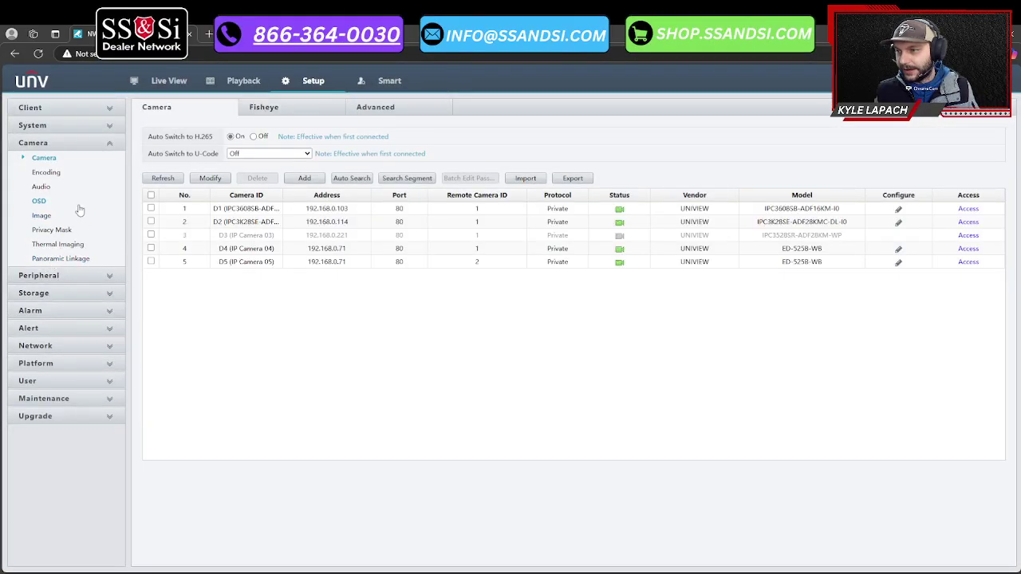
pyautogui.click(58, 313)
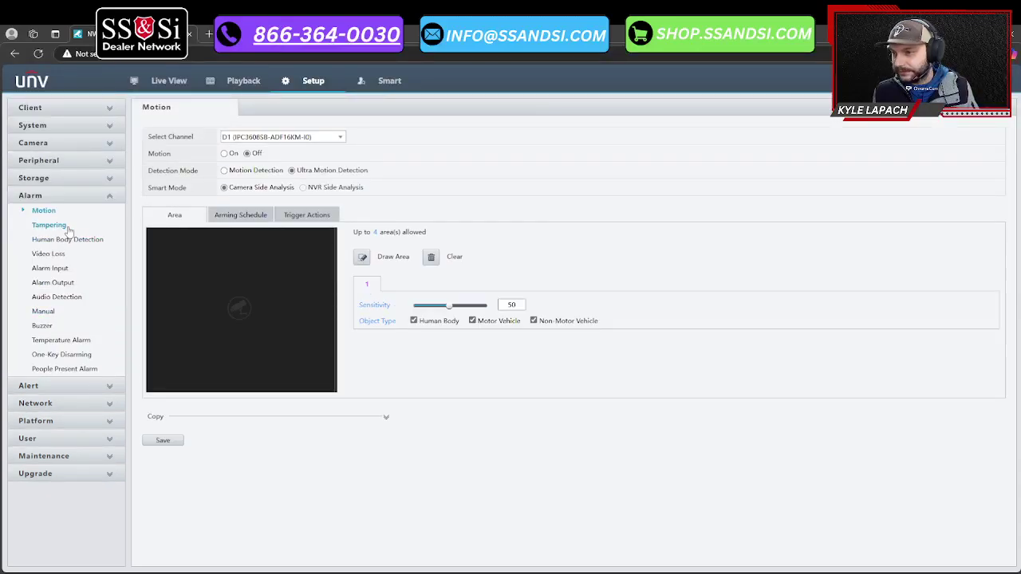
pyautogui.click(307, 137)
pyautogui.click(253, 187)
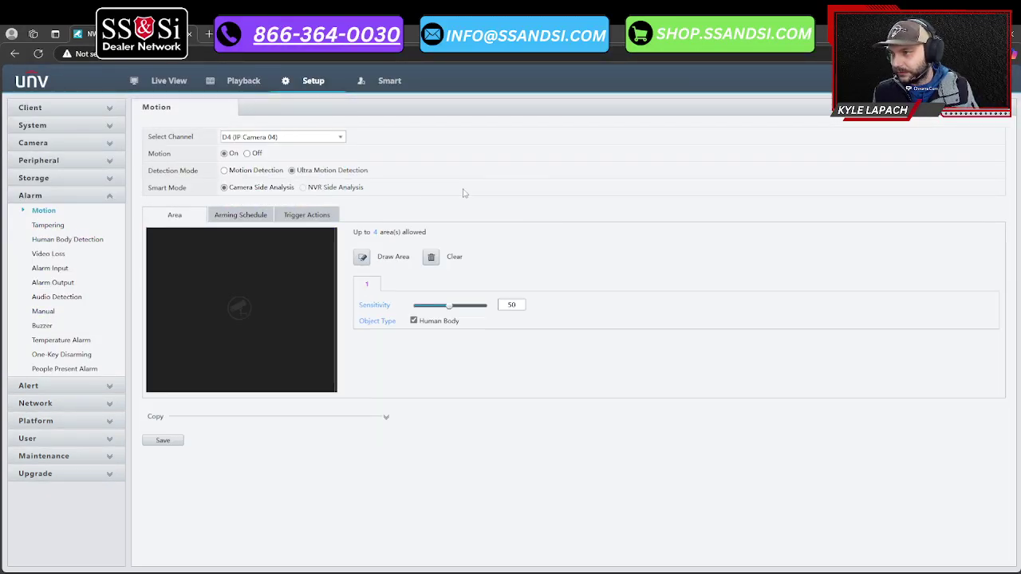